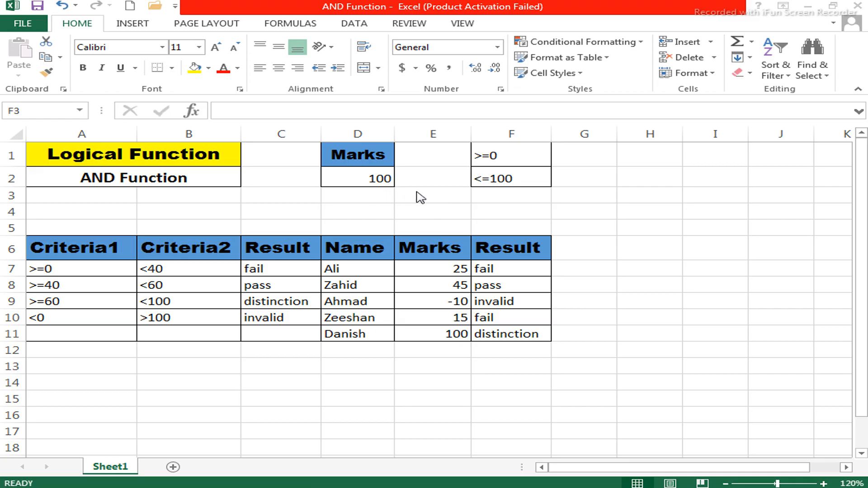
Step: Enter the formula =AND(D2>=0,D2<=100) in cell F3 to test whether the marks fall between 0 and 100
key("BackSpace")
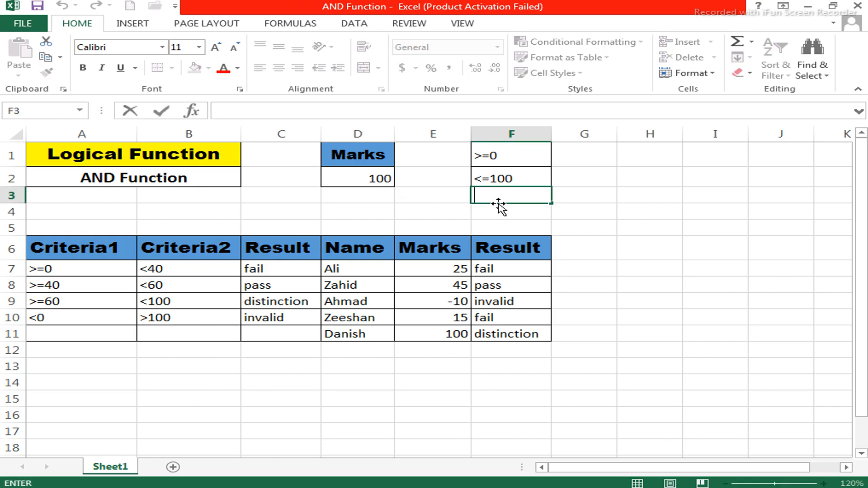
type("=")
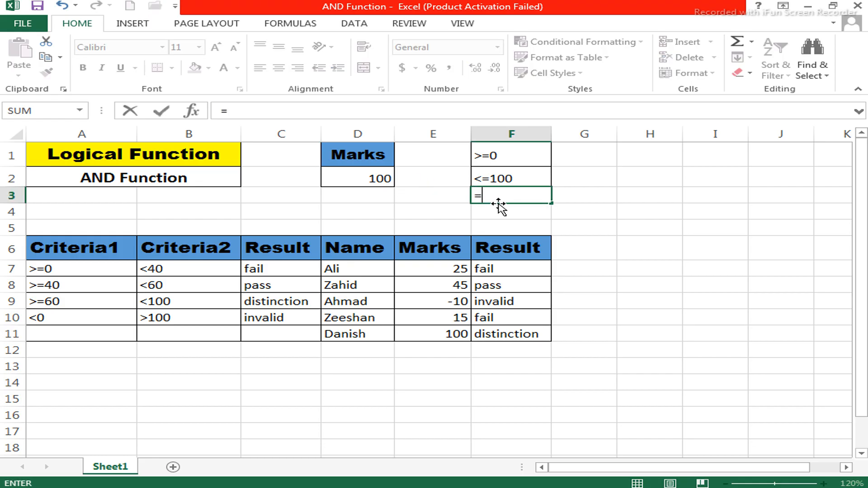
type("and")
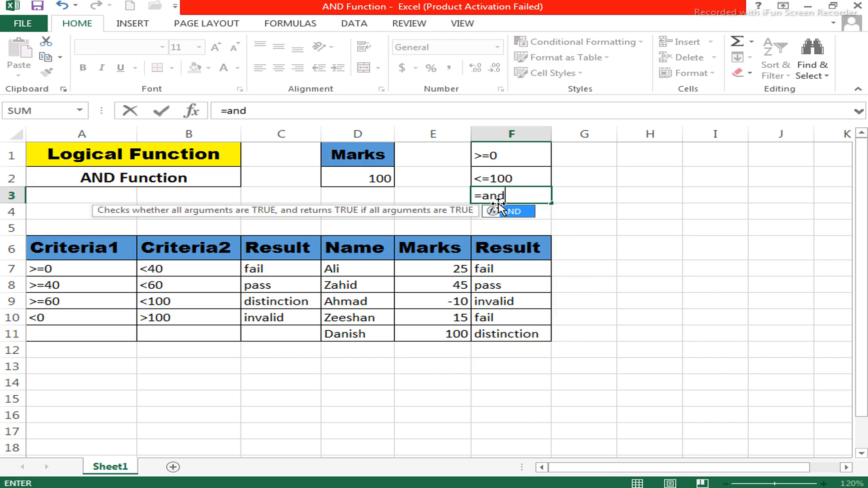
double_click(499, 208)
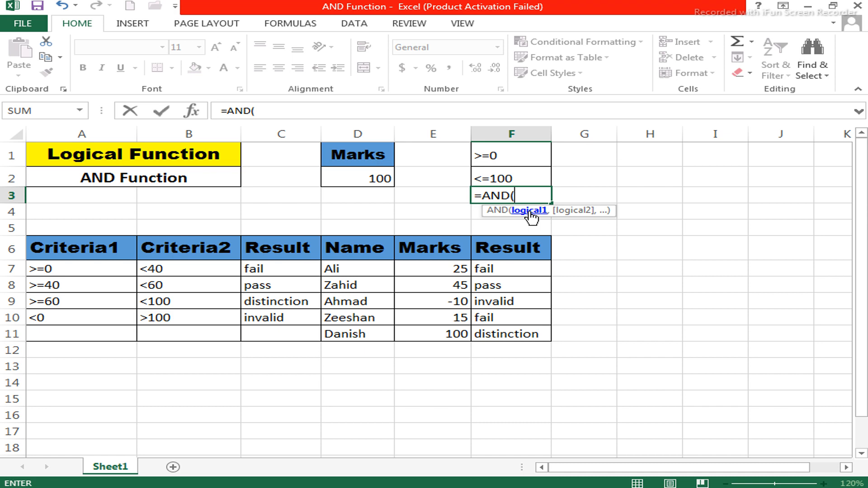
left_click(370, 178)
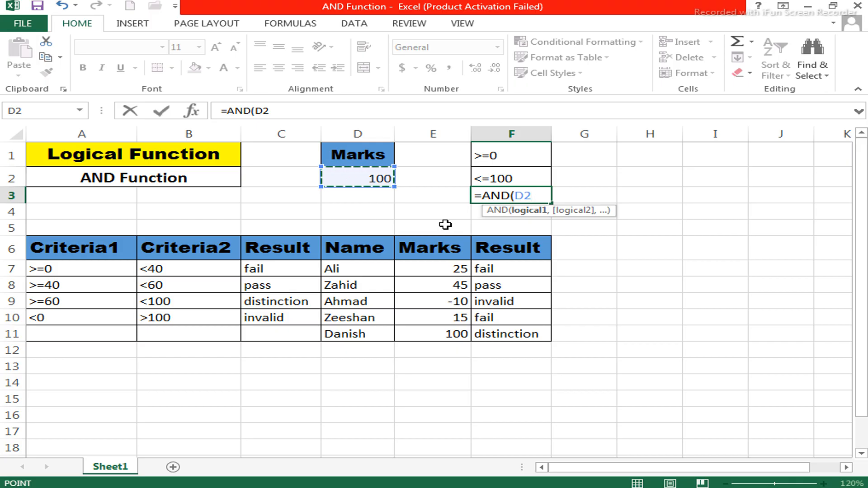
type(">")
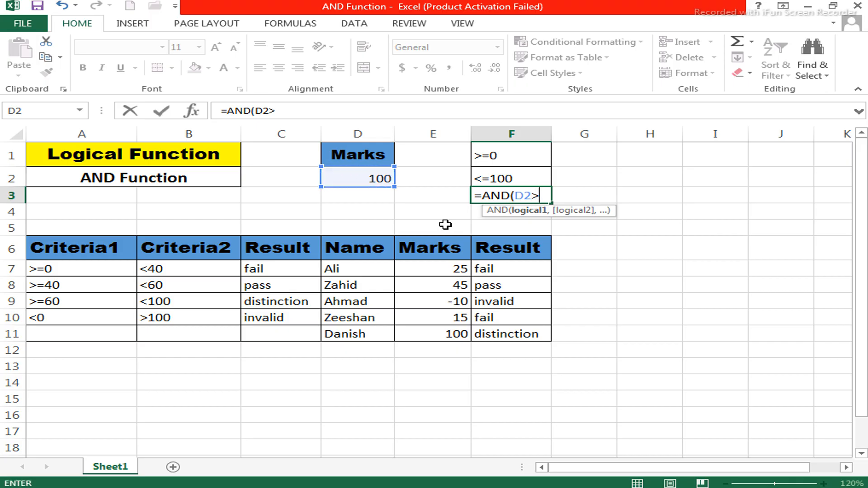
type("=0,")
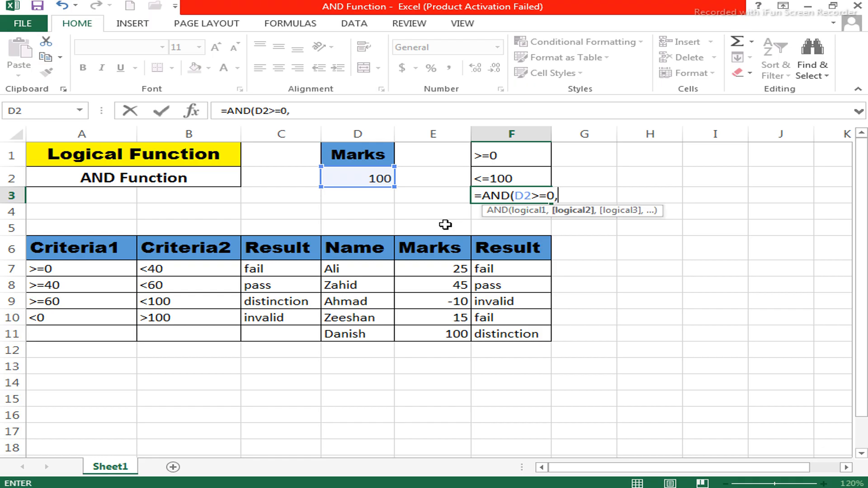
left_click(366, 179)
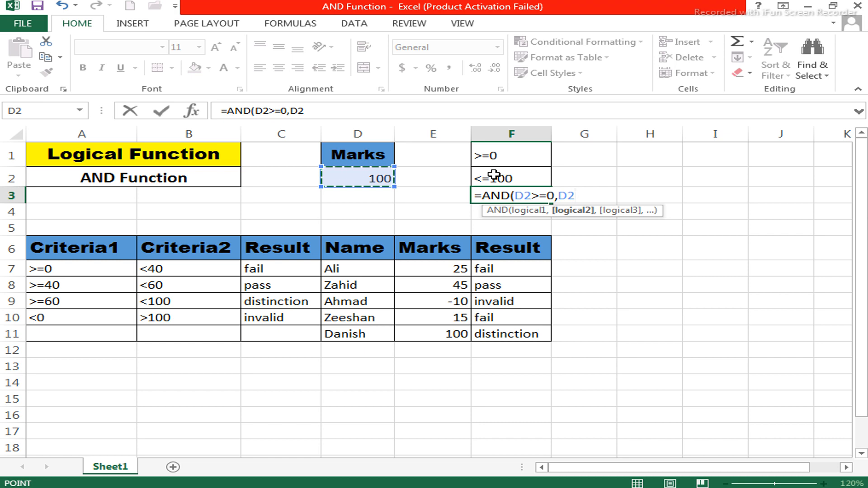
type("<")
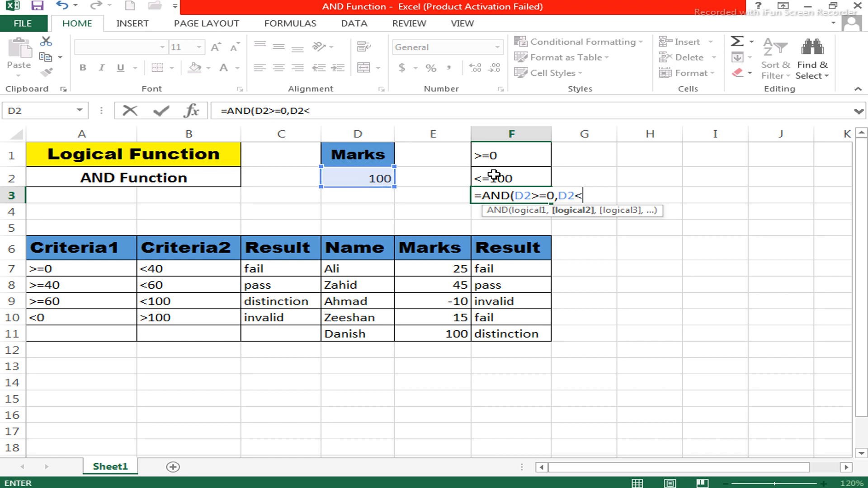
type("=100)")
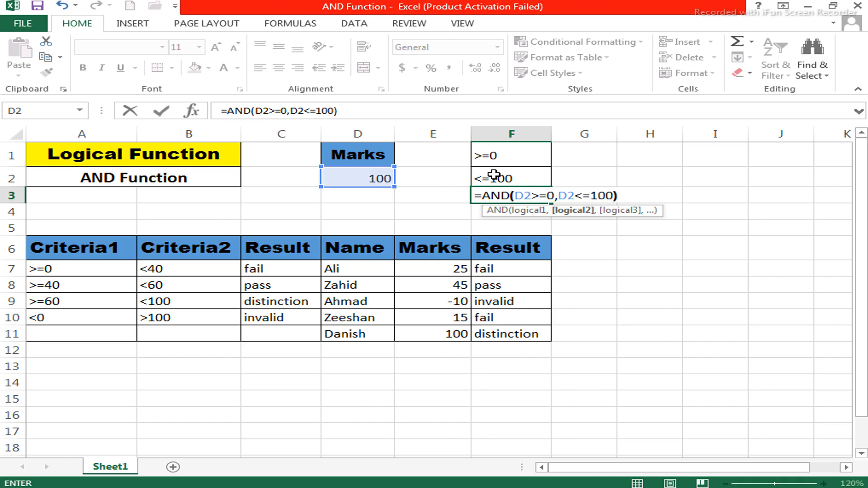
key("Return")
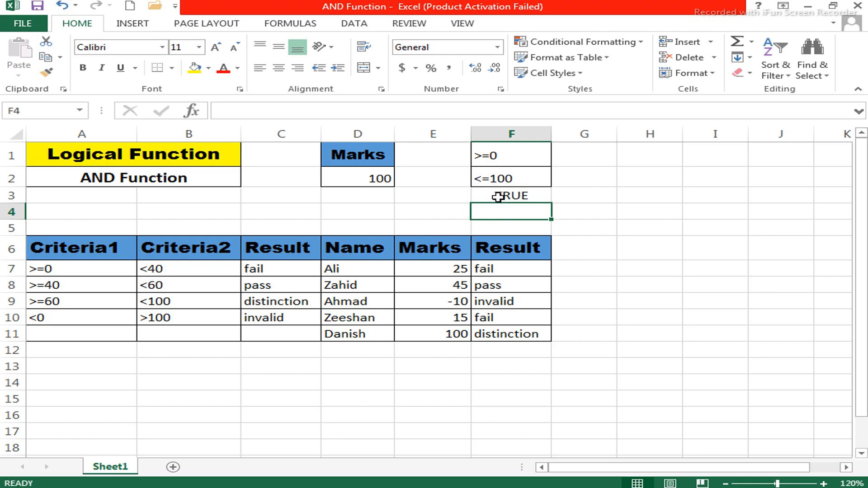
Step: Change the marks in cell D2 to 10 to test the AND formula
left_click(374, 180)
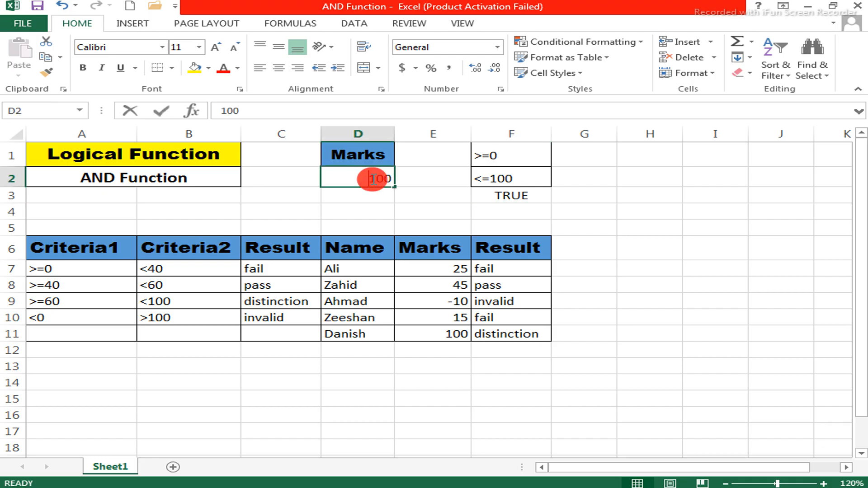
double_click(374, 179)
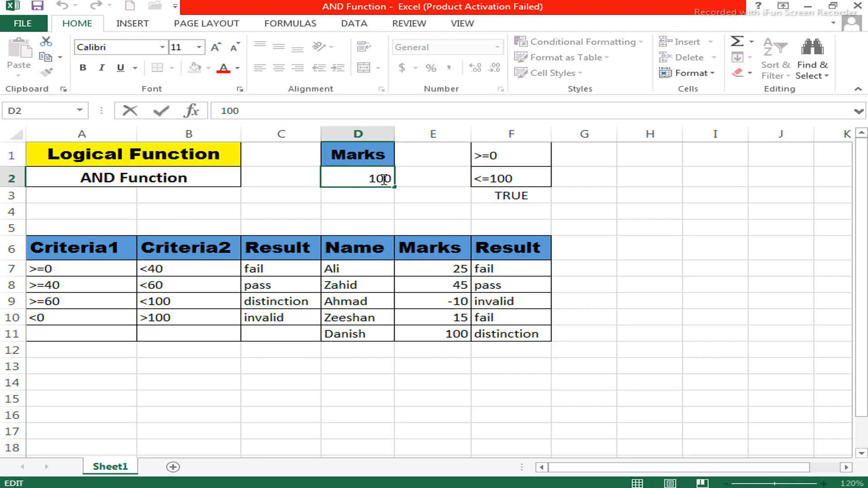
left_click_drag(391, 179, 370, 180)
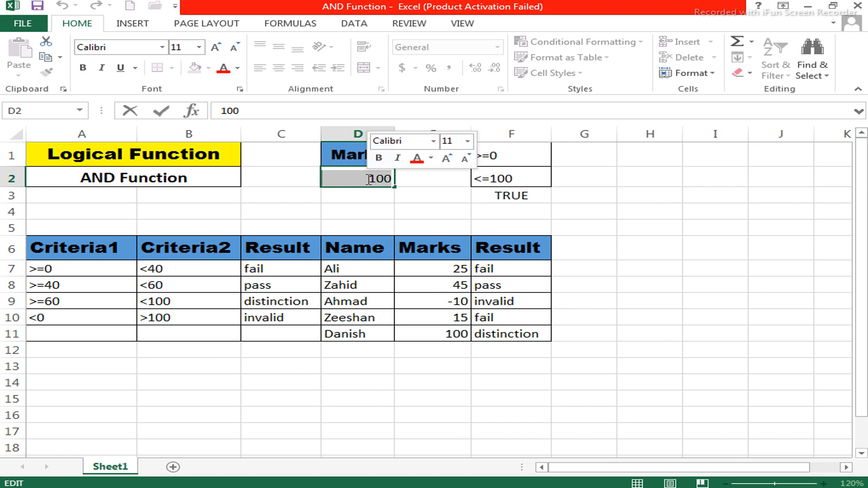
left_click(392, 179)
key("BackSpace")
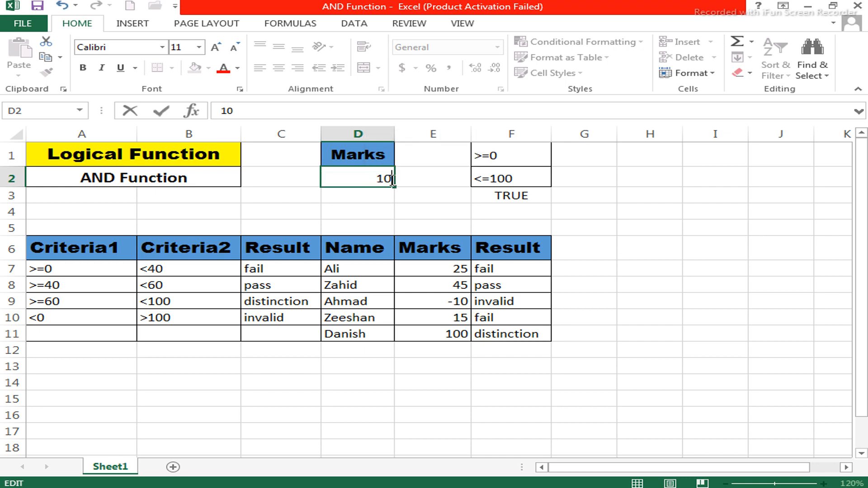
key("Return")
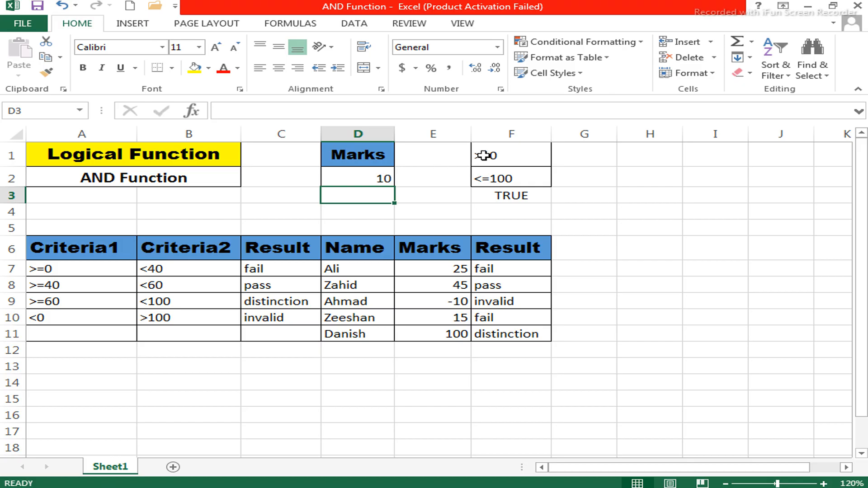
Step: Make the marks in cell D2 negative, -10, and check the AND formula's result in F3
double_click(377, 178)
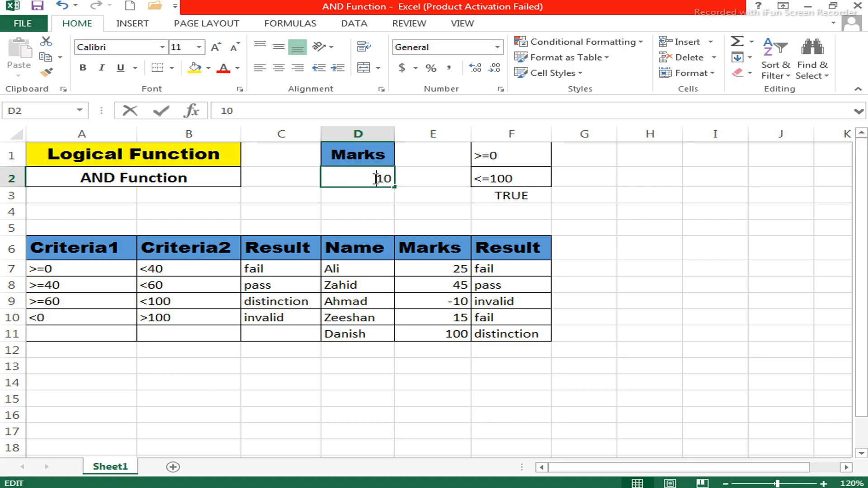
type("-")
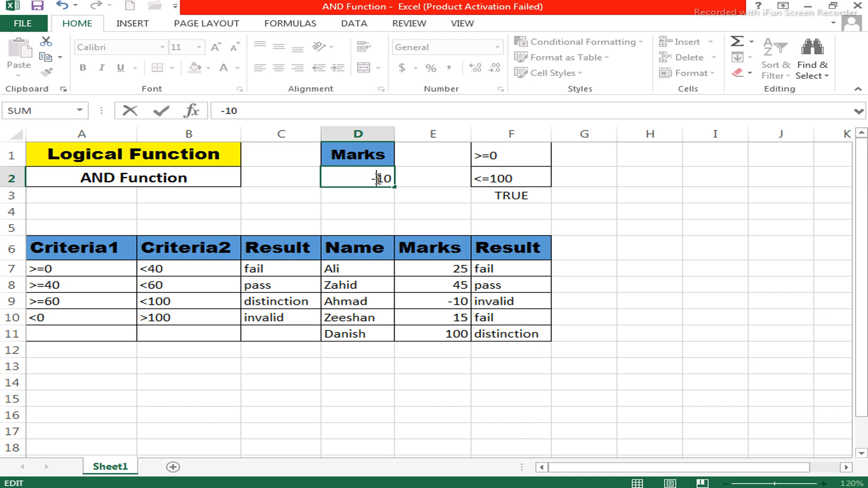
key("Return")
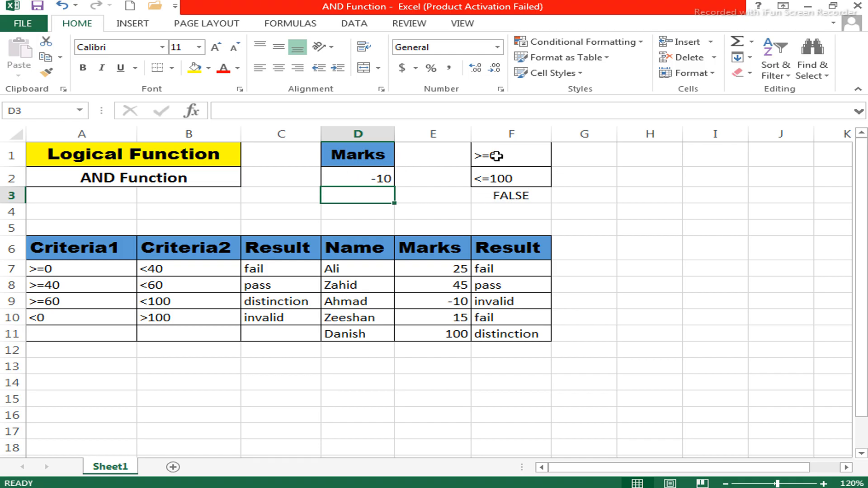
left_click(474, 196)
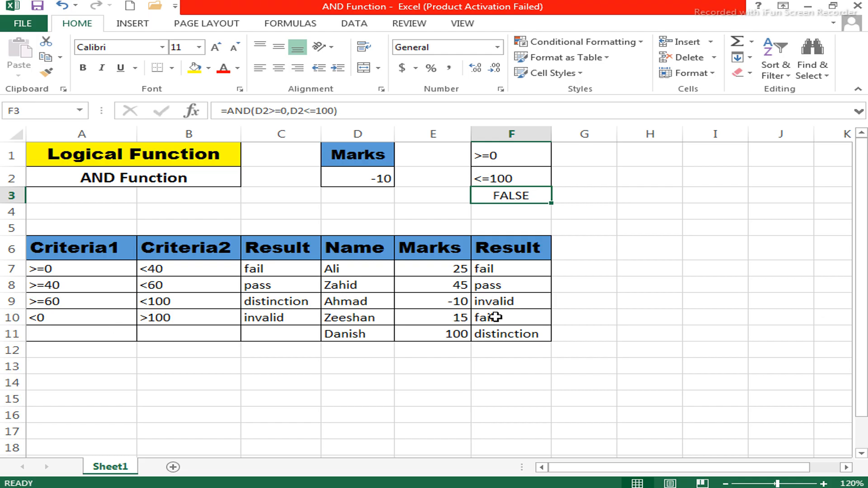
Step: Examine the nested IF and AND grading formula in cell F7, leaving the cell without changing it
left_click(523, 271)
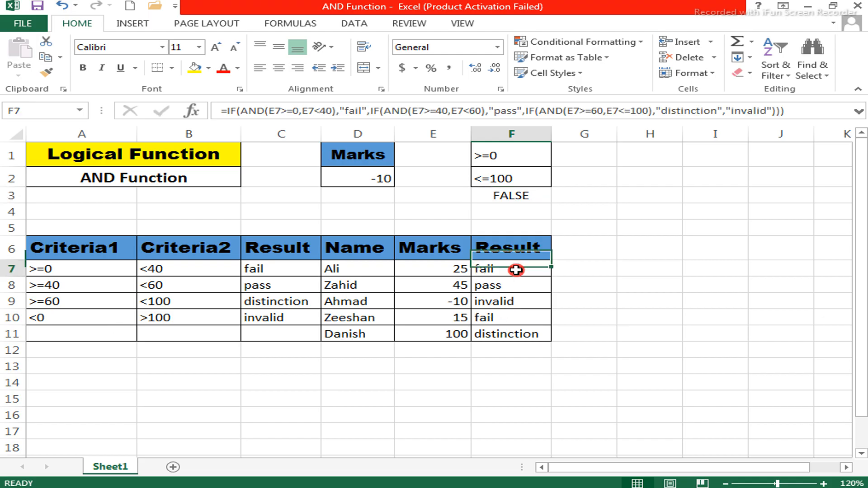
double_click(520, 271)
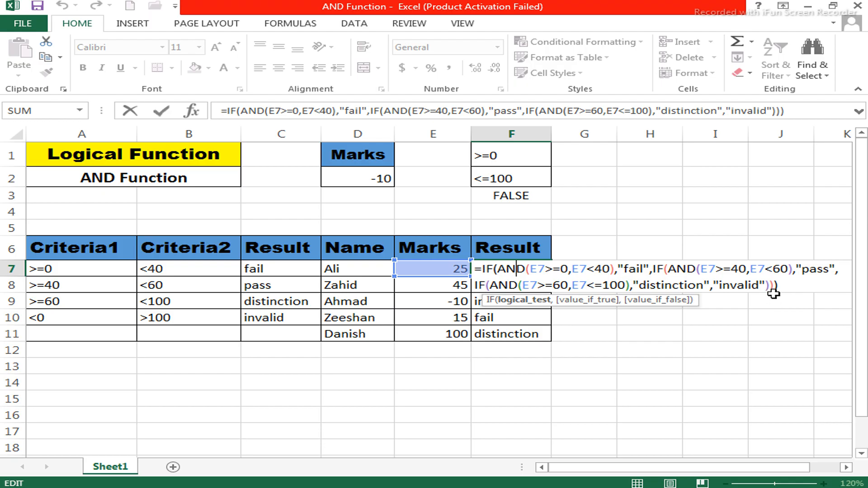
left_click(781, 286)
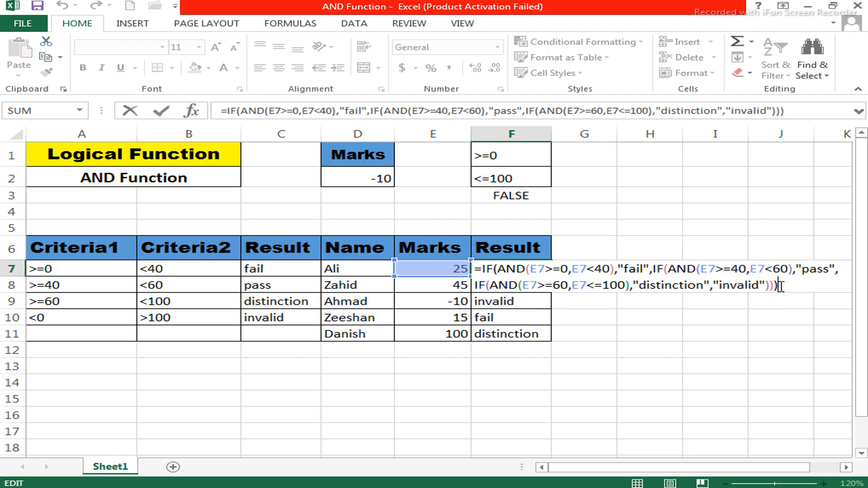
key("Return")
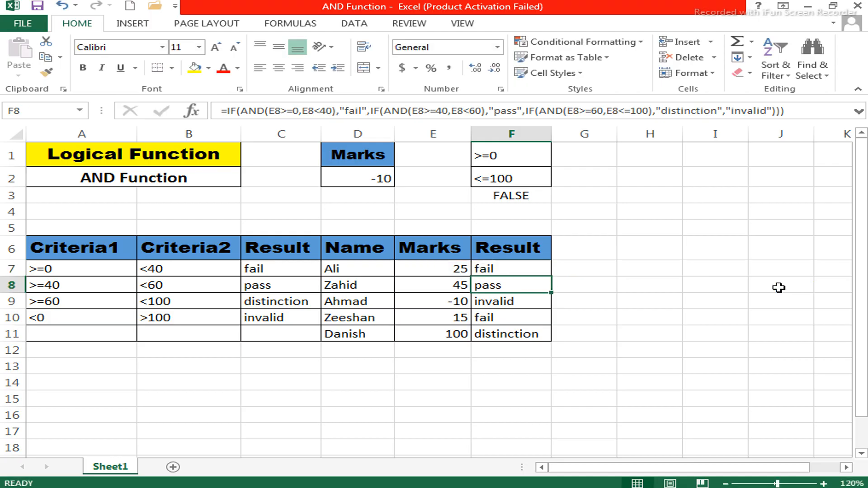
left_click(495, 271)
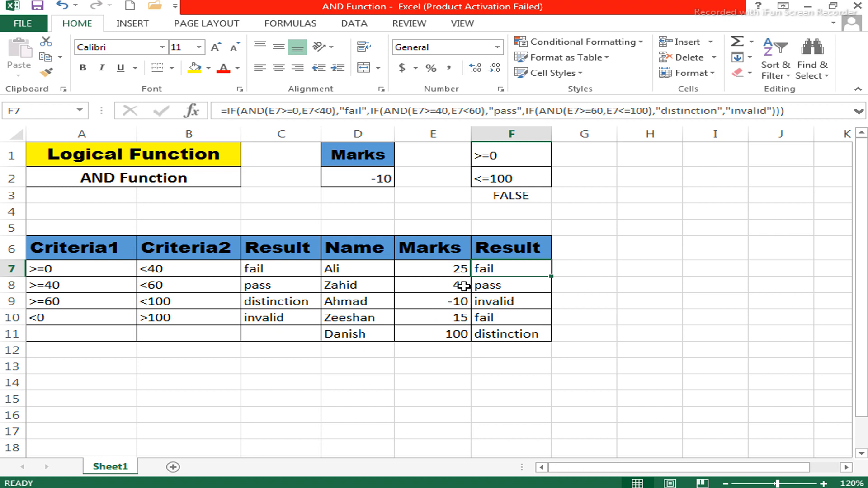
Step: Change the marks in cell E8 to -45 to test the grading formula with a negative value
double_click(458, 285)
left_click(453, 285)
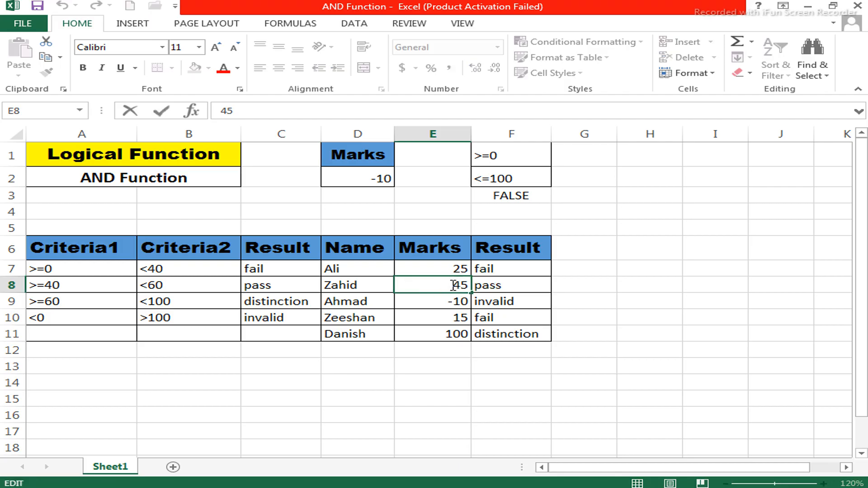
type("-")
key("Return")
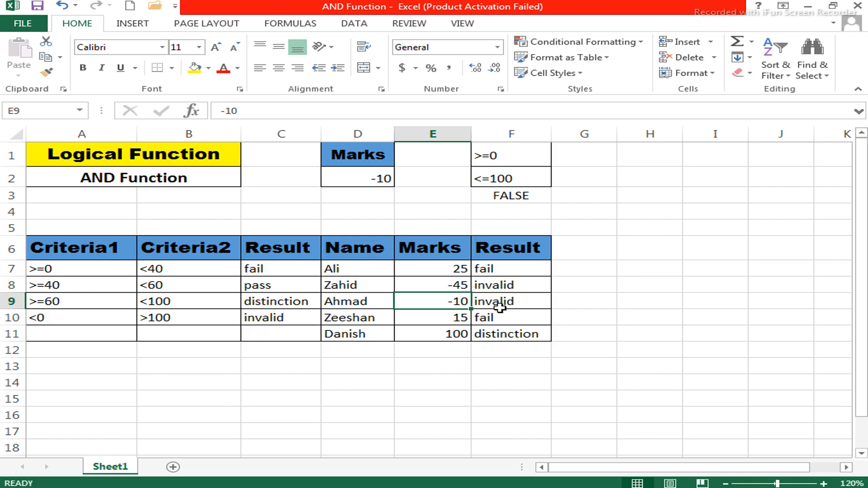
Step: Review the grading formulas and results in the Result column, cells F7 to F11
left_click(497, 335)
left_click(488, 310)
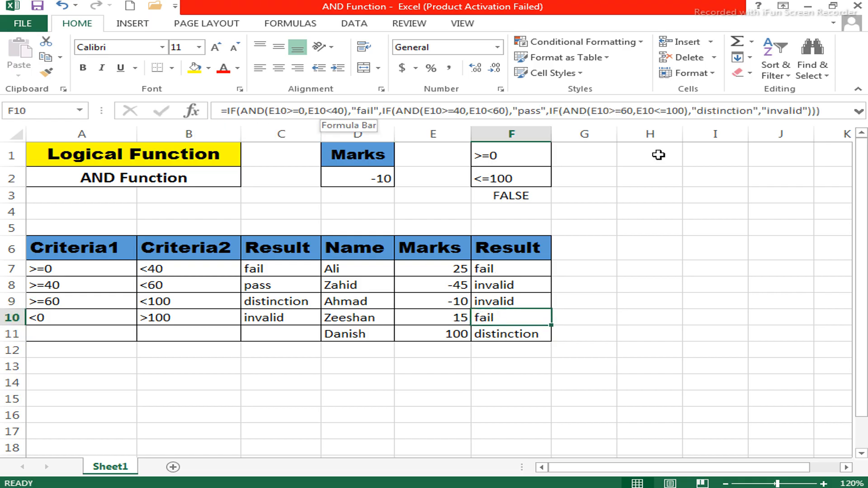
left_click(490, 302)
left_click(521, 285)
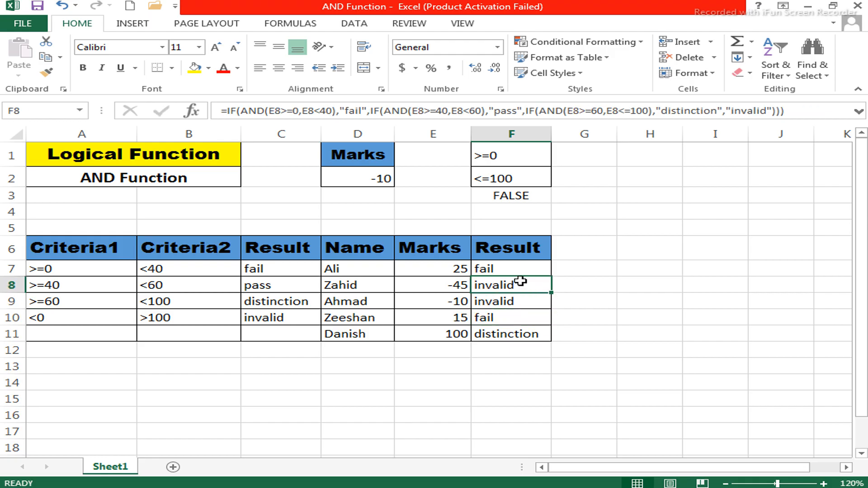
left_click(508, 271)
left_click(510, 333)
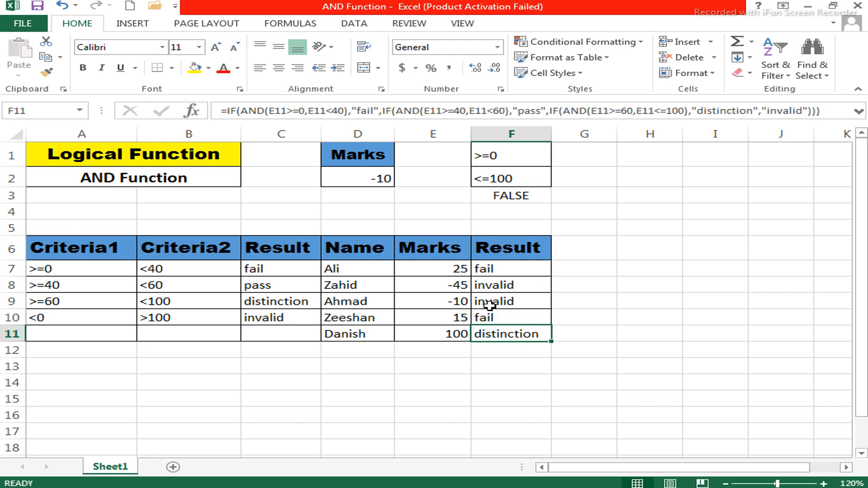
left_click(493, 303)
left_click(495, 286)
left_click(508, 388)
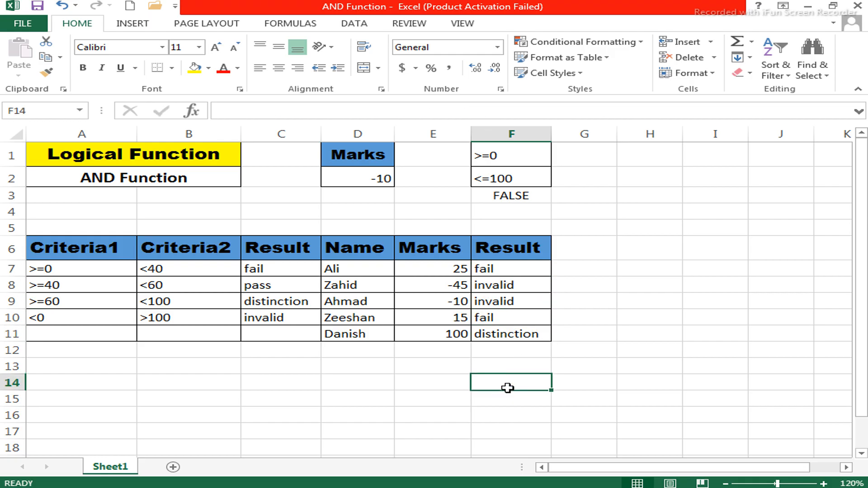